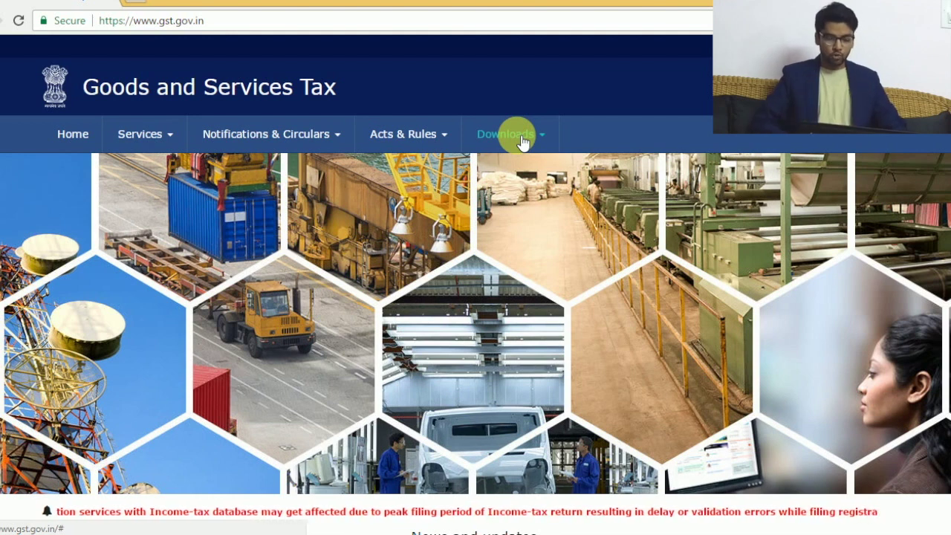
Step: Go to the GST Portal's Returns Offline Tool download page via Downloads > Offline Tools
click(523, 142)
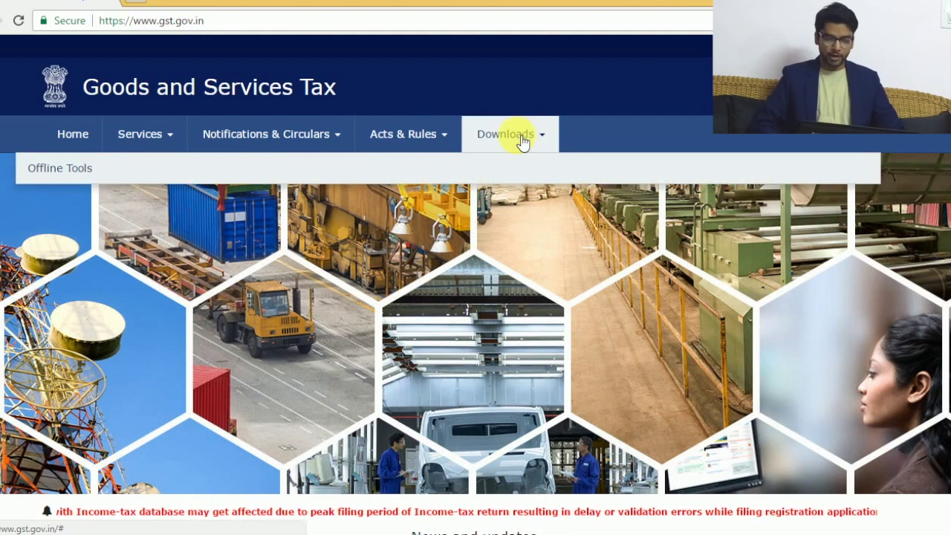
mouse_move(69, 182)
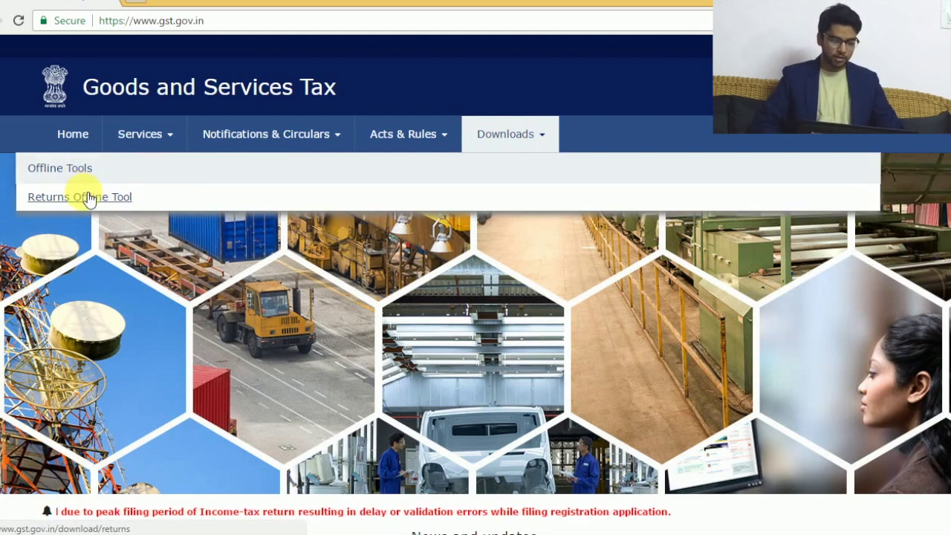
click(84, 196)
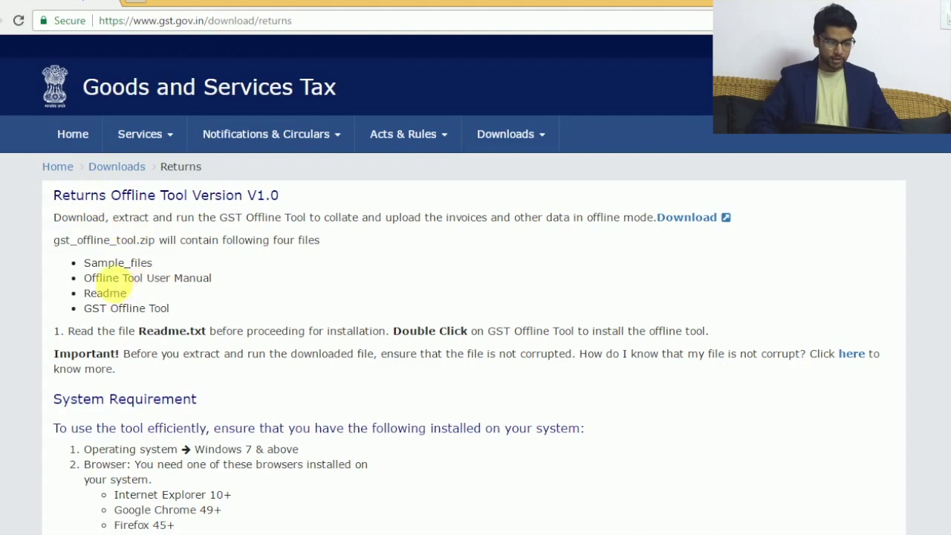
drag(90, 263, 148, 263)
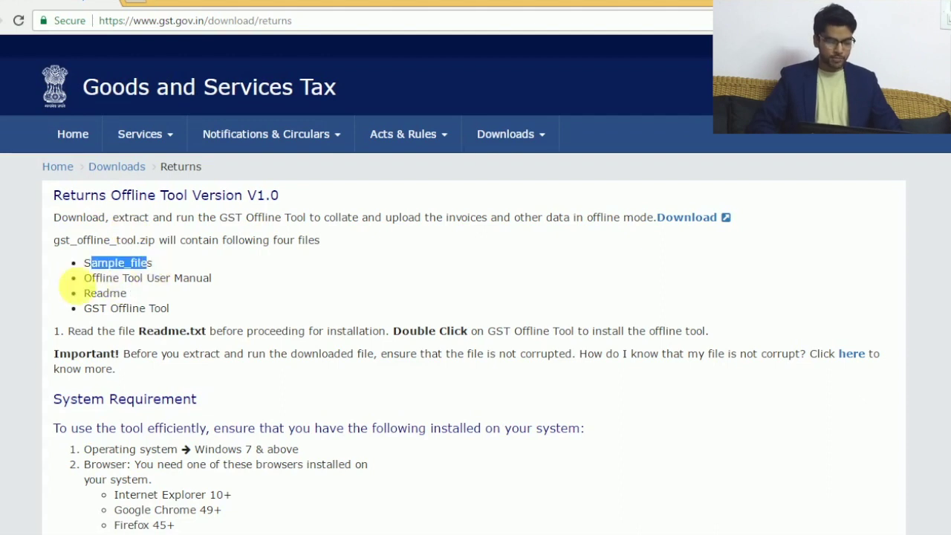
drag(84, 279, 214, 279)
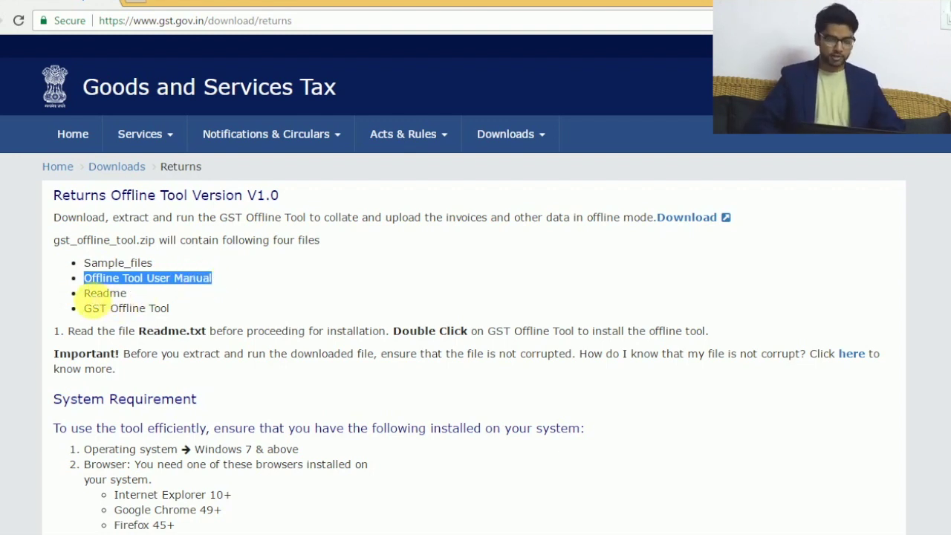
drag(83, 292, 117, 294)
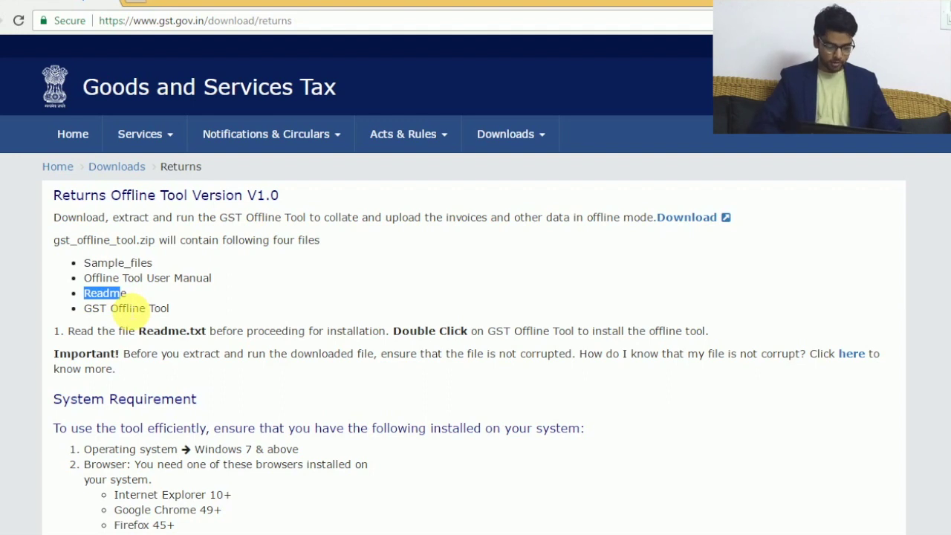
scroll(125, 302, down, 3)
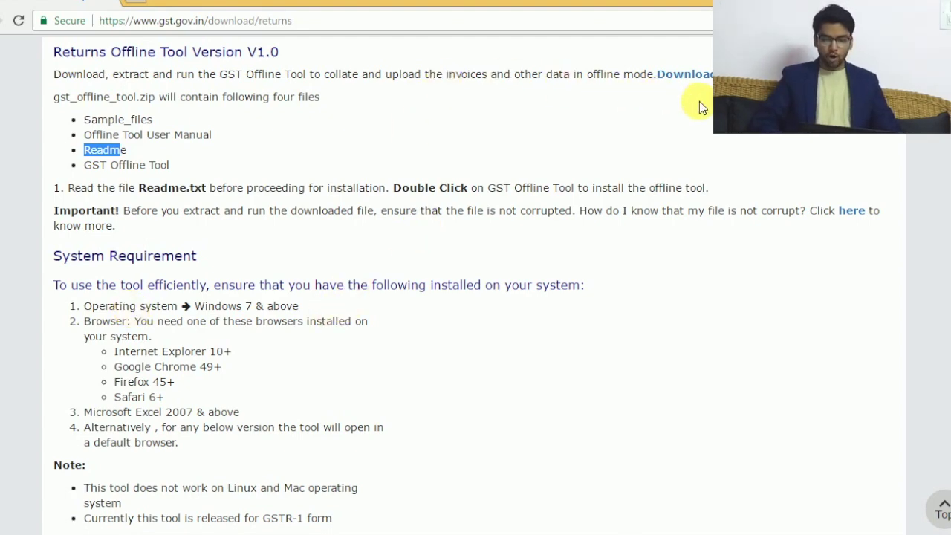
Step: Download gst_offline_tool.zip, confirm the utility download, and open the finished zip
click(699, 77)
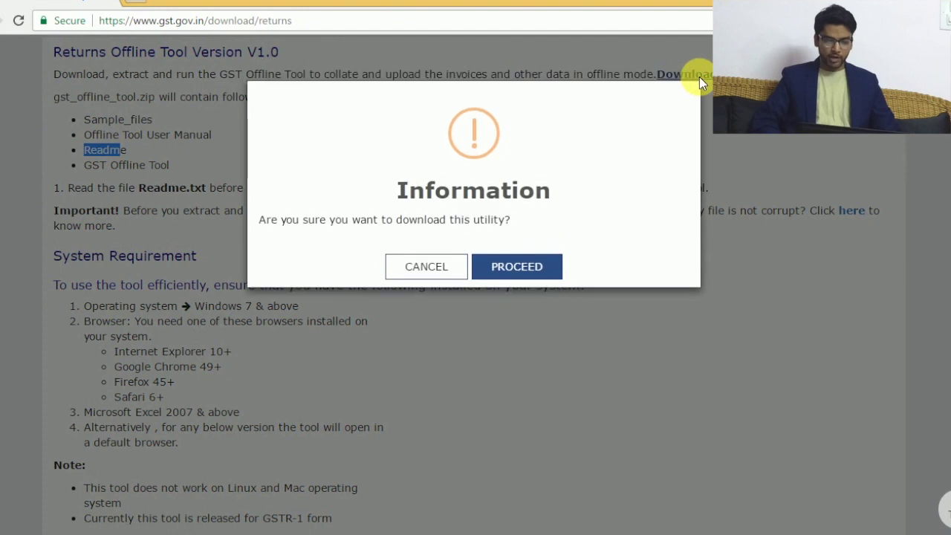
click(521, 279)
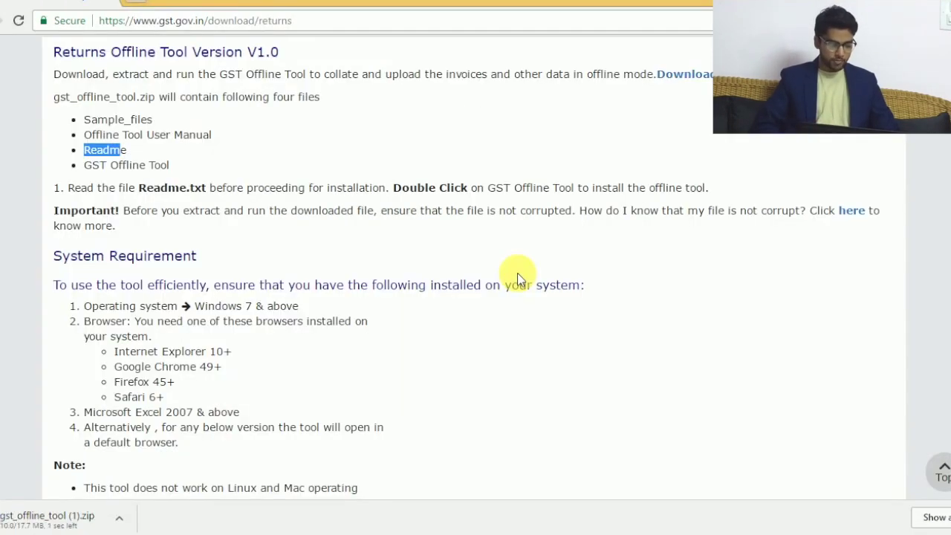
click(64, 519)
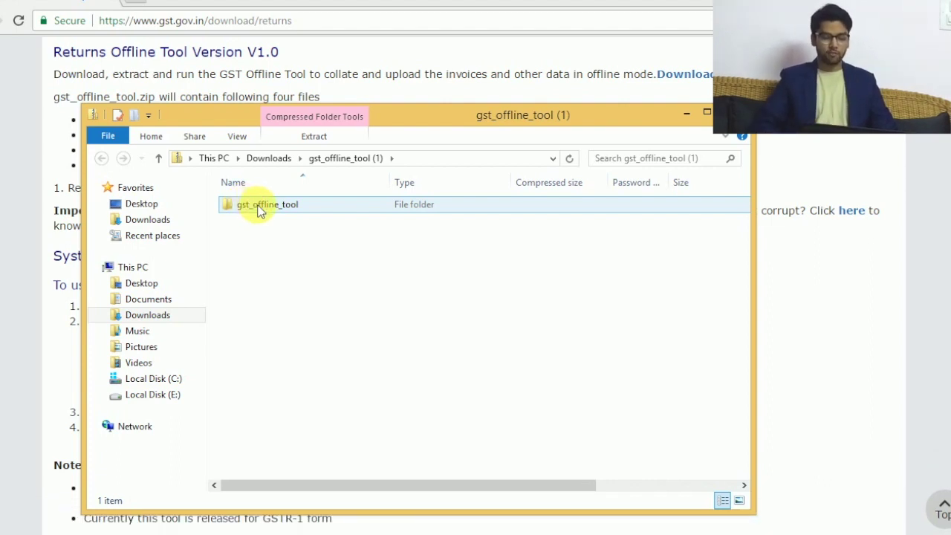
Step: Browse the zipped gst_offline_tool folder's files and try running GST Offline Tool from it
double_click(260, 205)
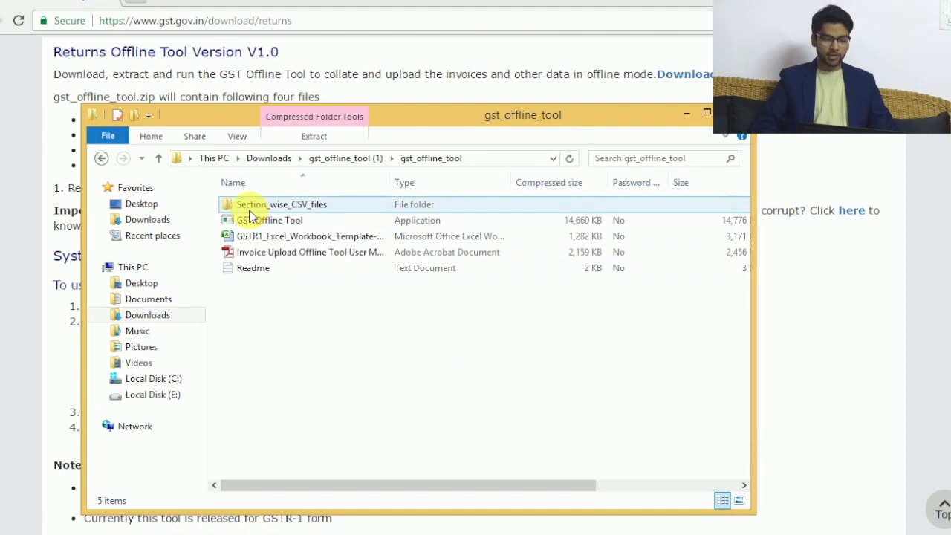
click(258, 214)
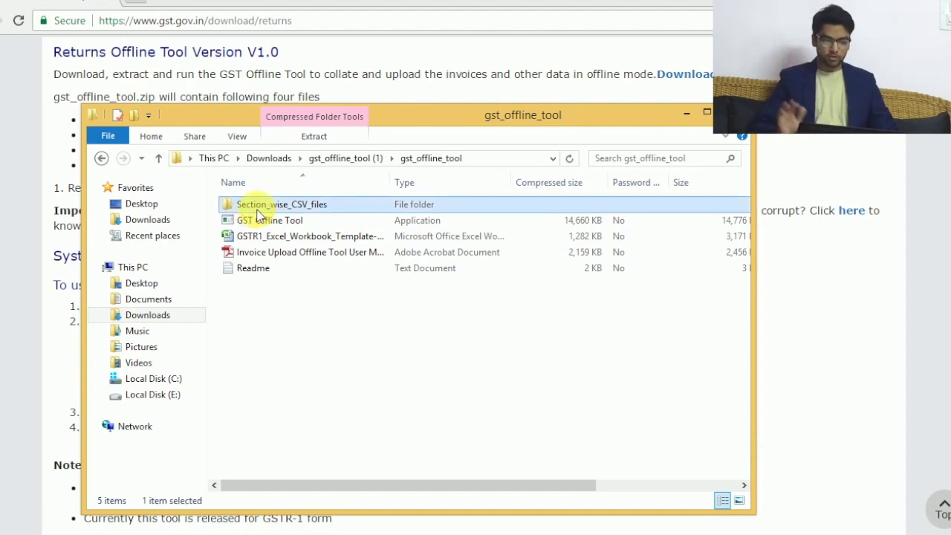
click(268, 224)
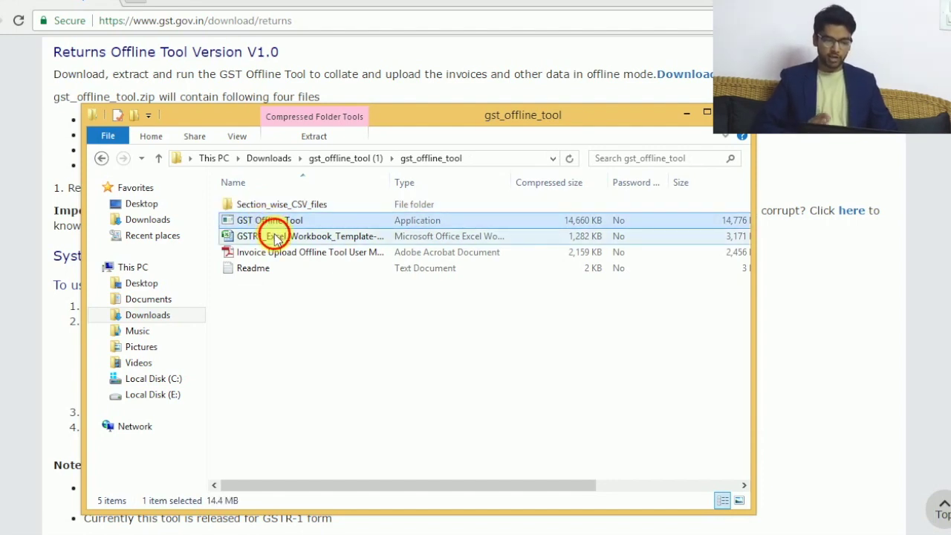
click(276, 238)
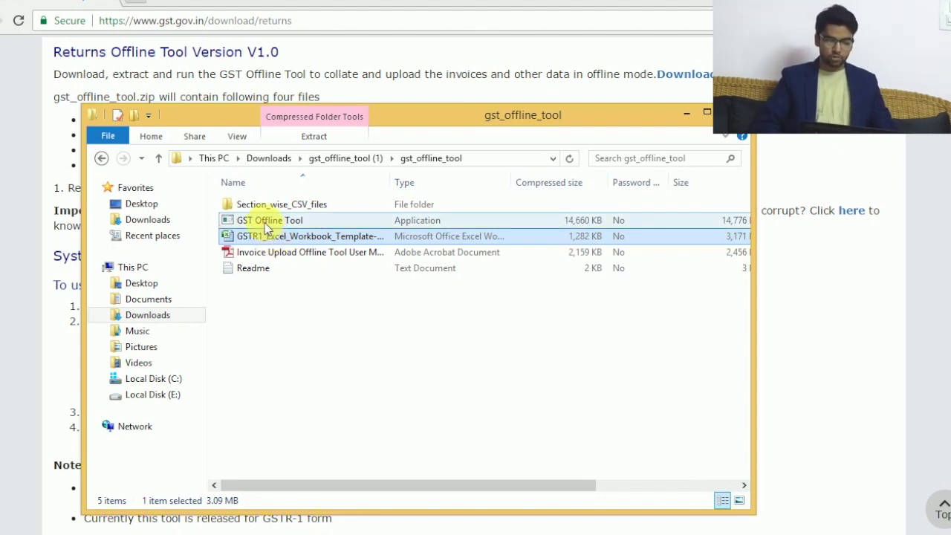
click(268, 223)
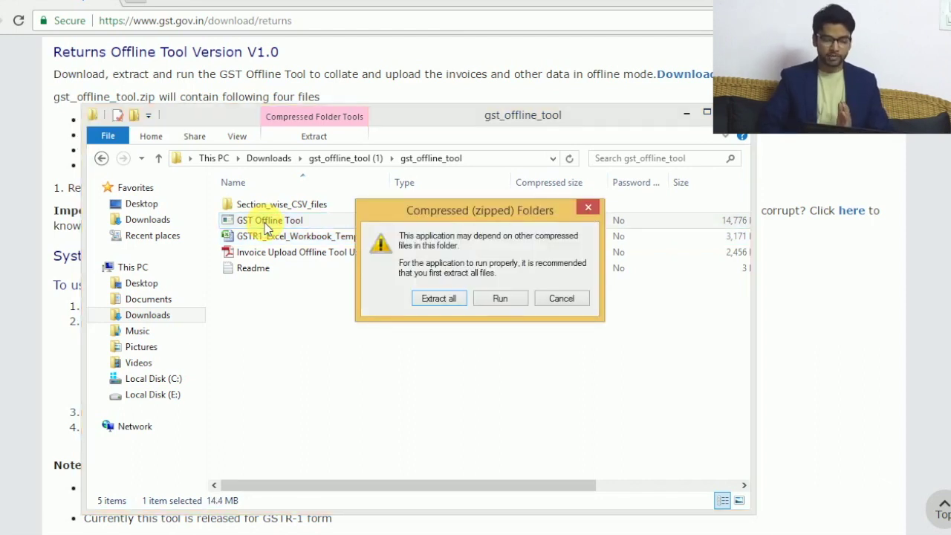
Step: Extract the zip into Downloads and open the extracted gst_offline_tool folder
click(450, 298)
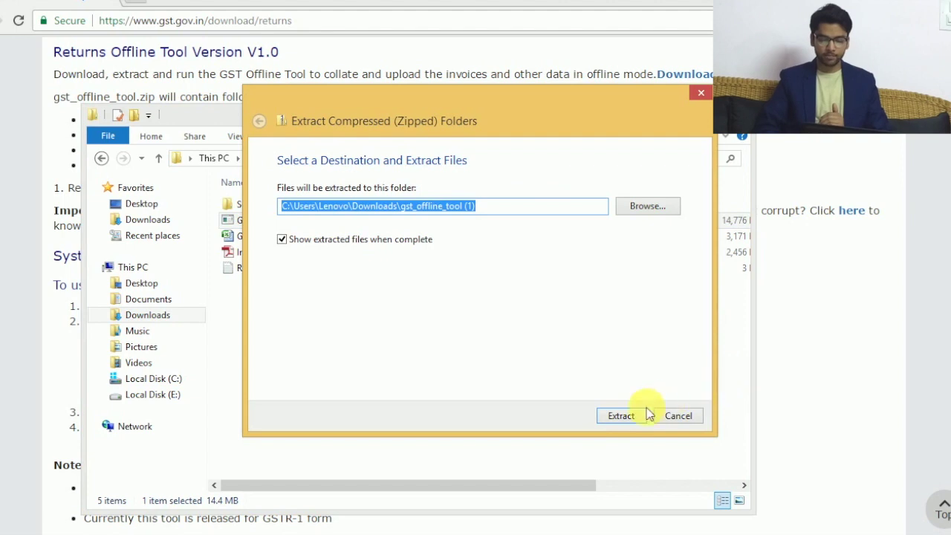
click(599, 420)
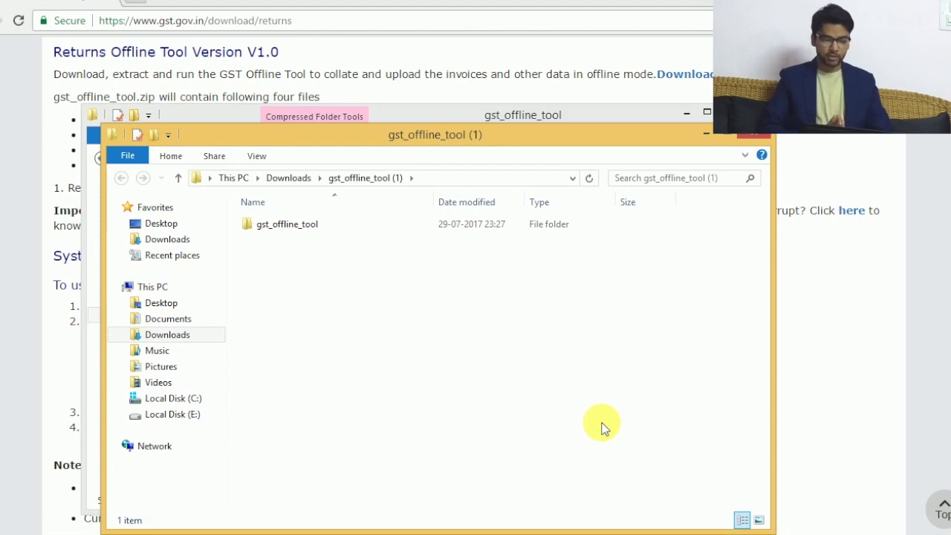
click(291, 226)
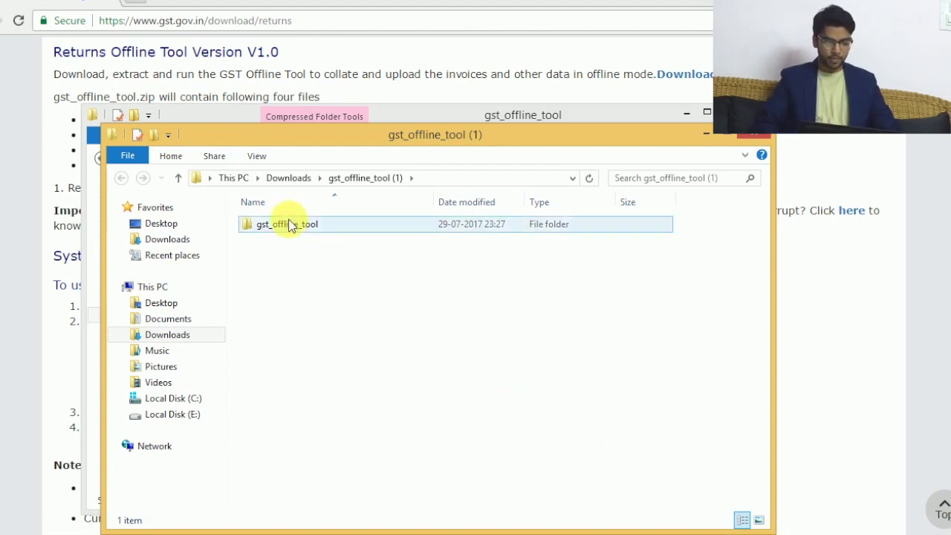
double_click(290, 226)
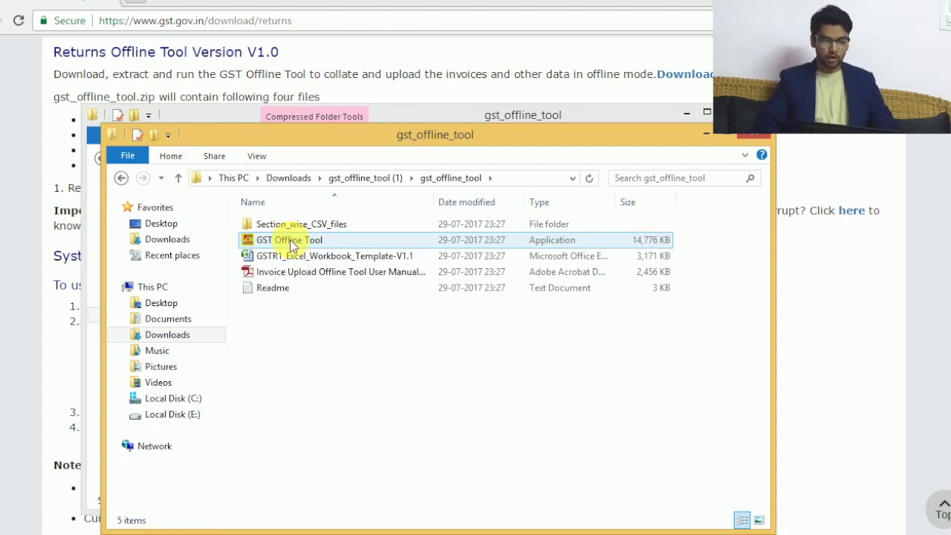
Step: Install GST Offline Tool to C:\GST Offline Tool with a desktop icon
double_click(290, 242)
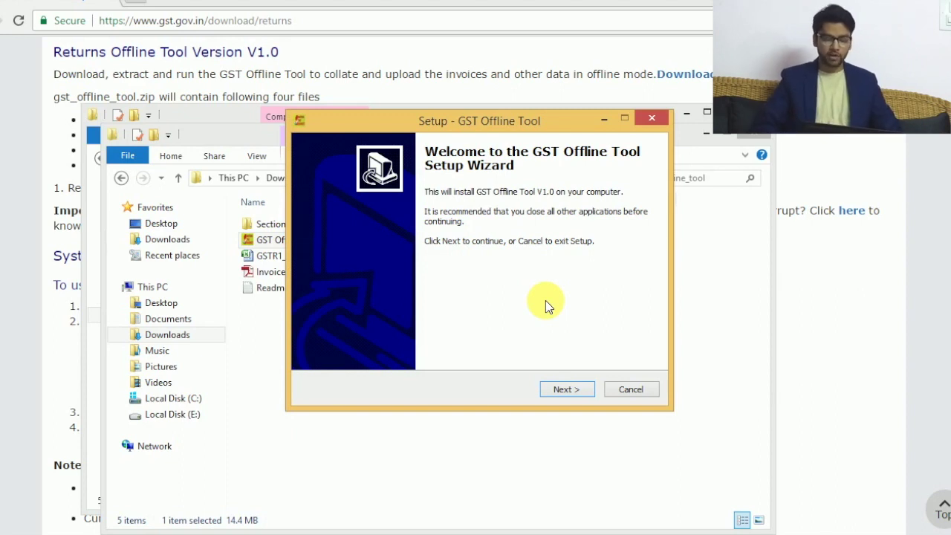
click(568, 389)
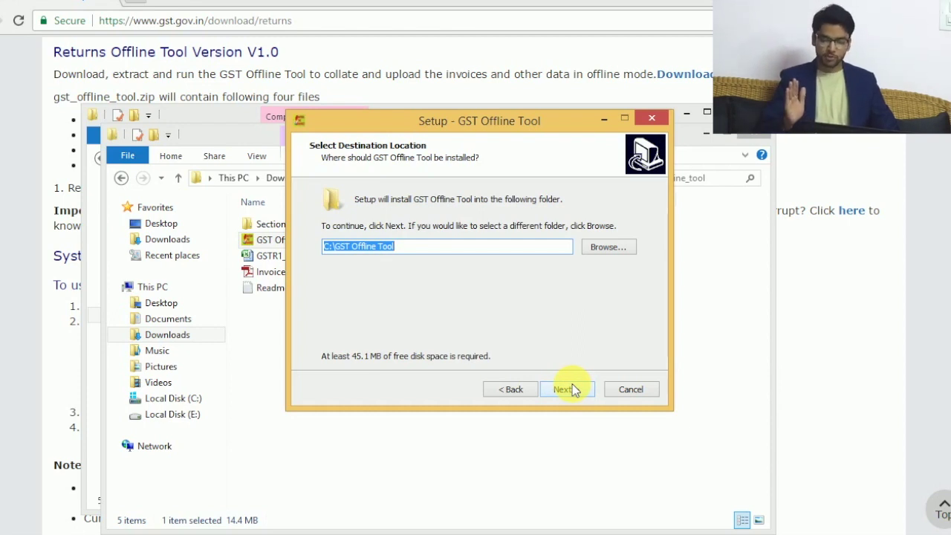
click(572, 386)
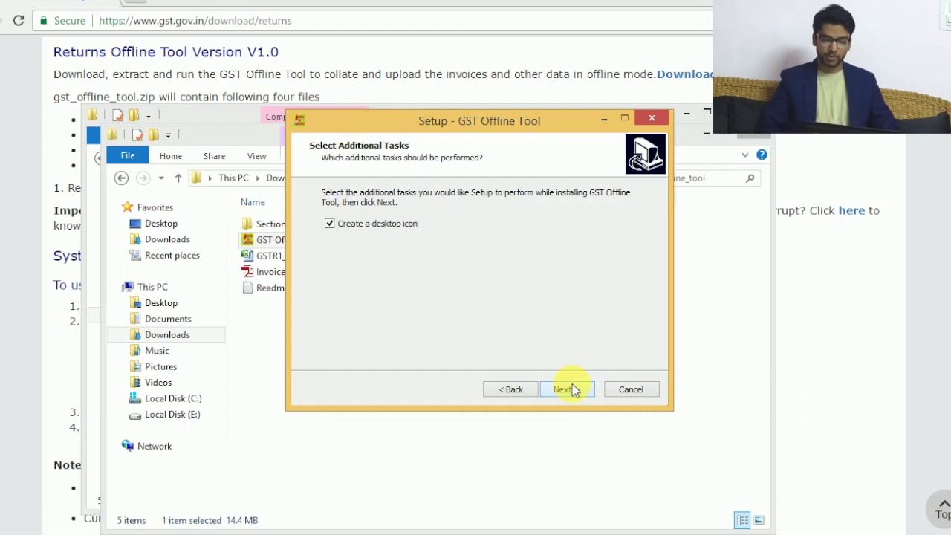
click(572, 388)
click(571, 387)
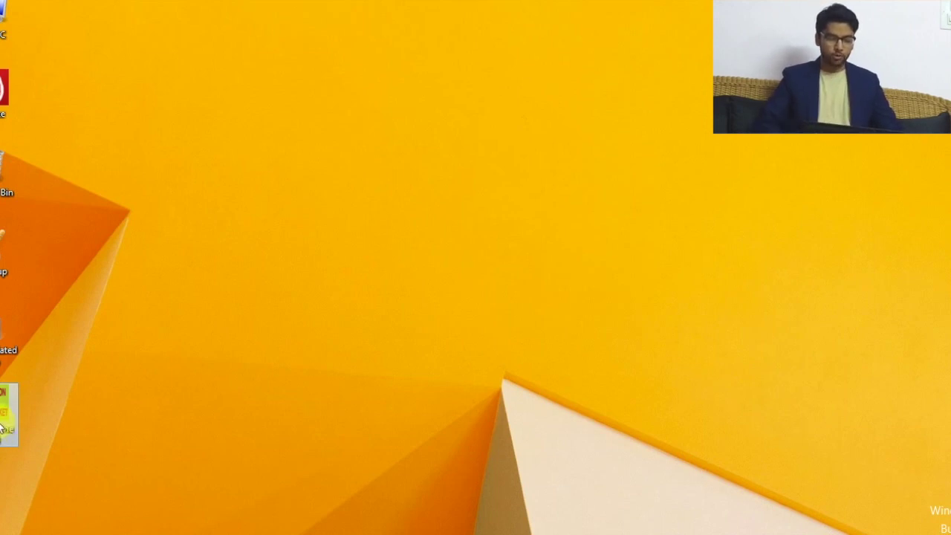
Step: Launch GST Offline Tool from its desktop shortcut
double_click(2, 428)
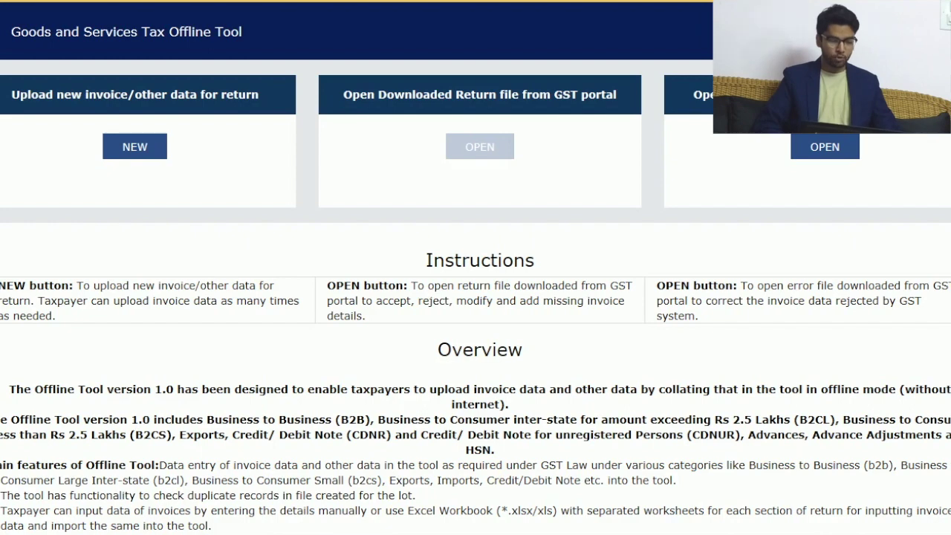
Step: Start a new GSTR1 return for Financial Year 2017-18, Tax Period July
click(135, 146)
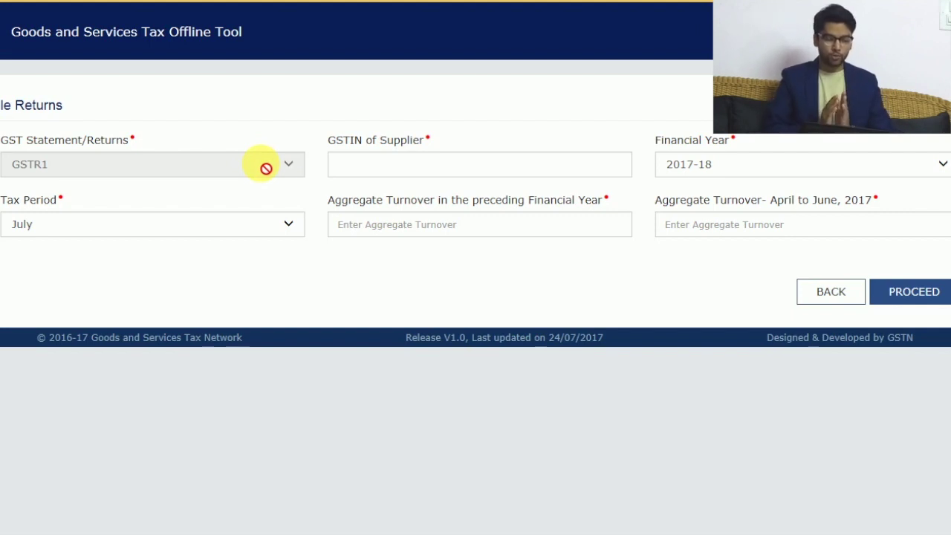
click(427, 175)
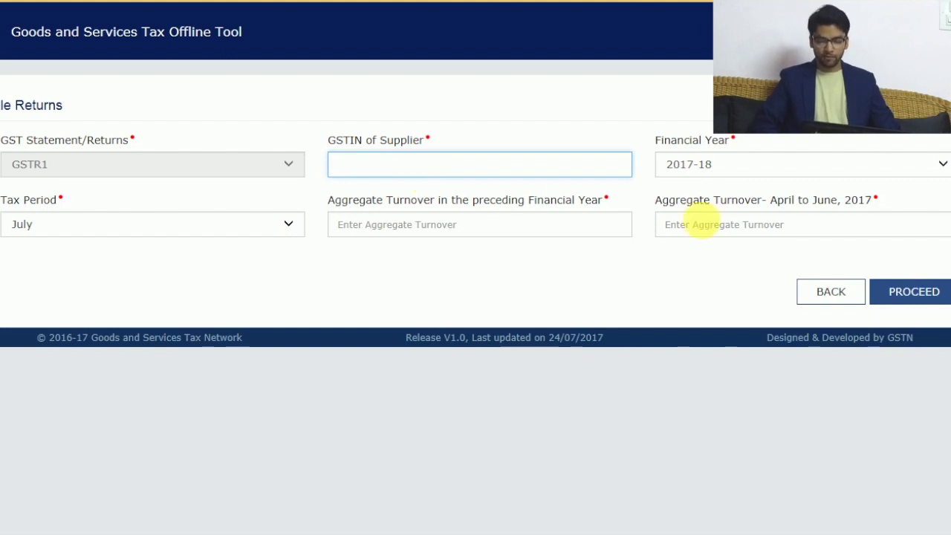
click(748, 179)
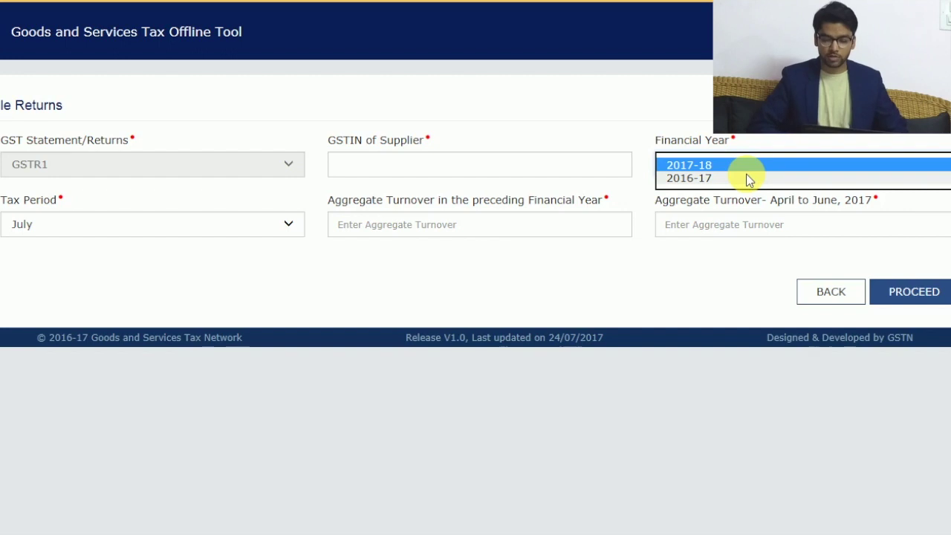
click(749, 178)
click(743, 166)
click(739, 154)
click(235, 223)
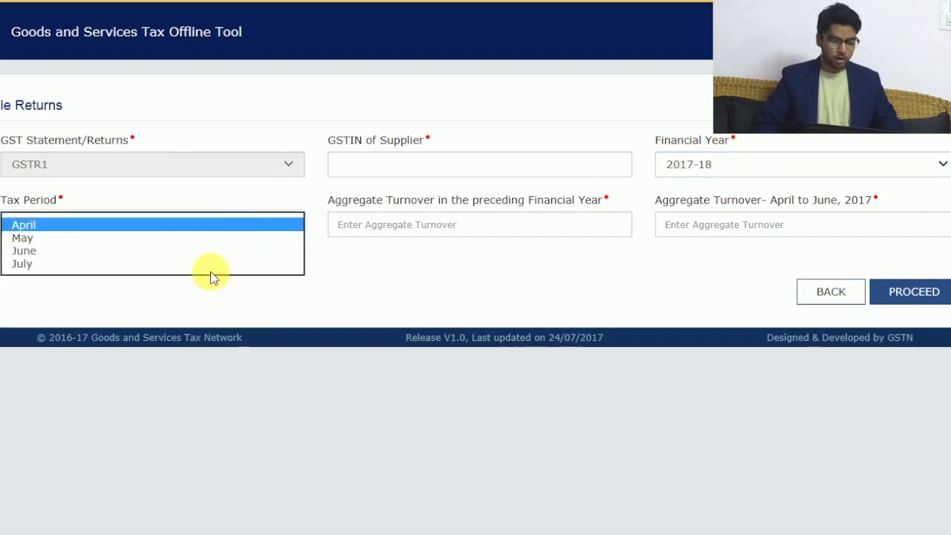
click(209, 270)
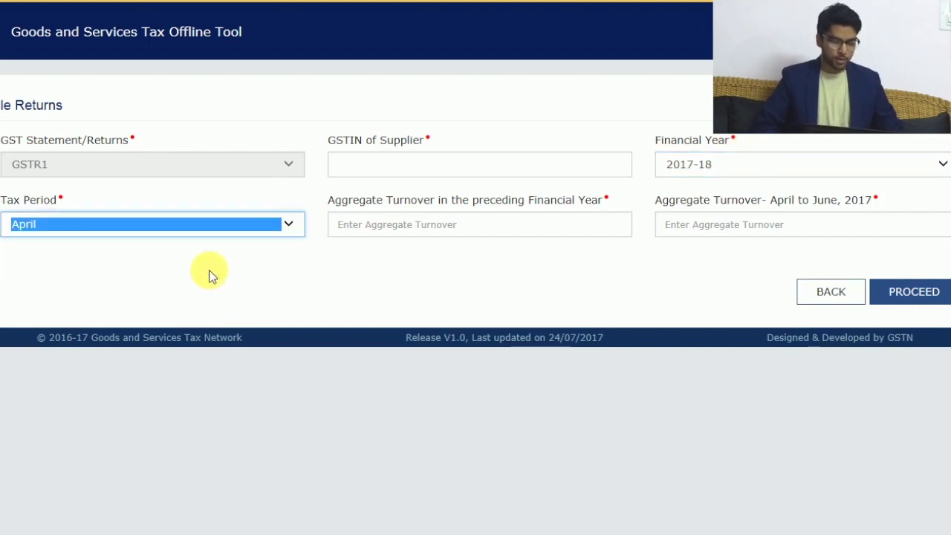
click(286, 225)
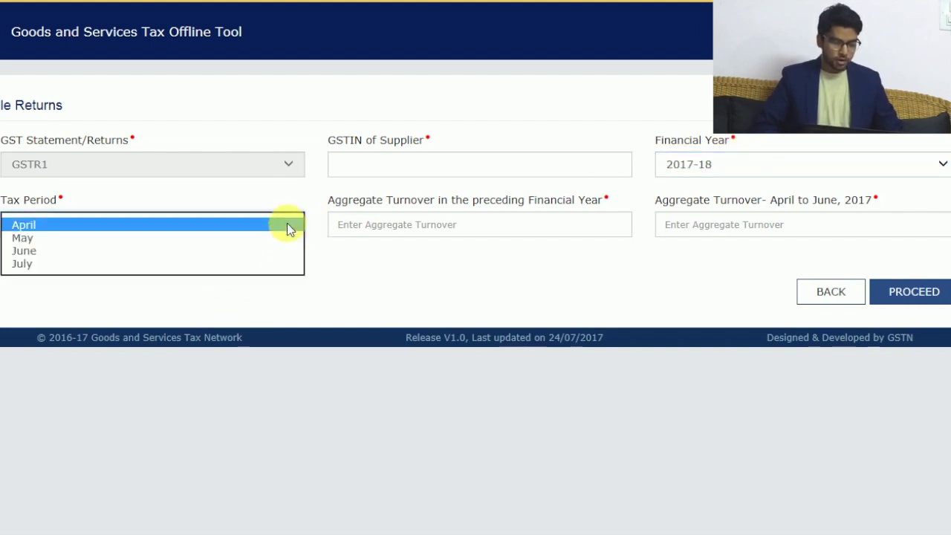
click(21, 264)
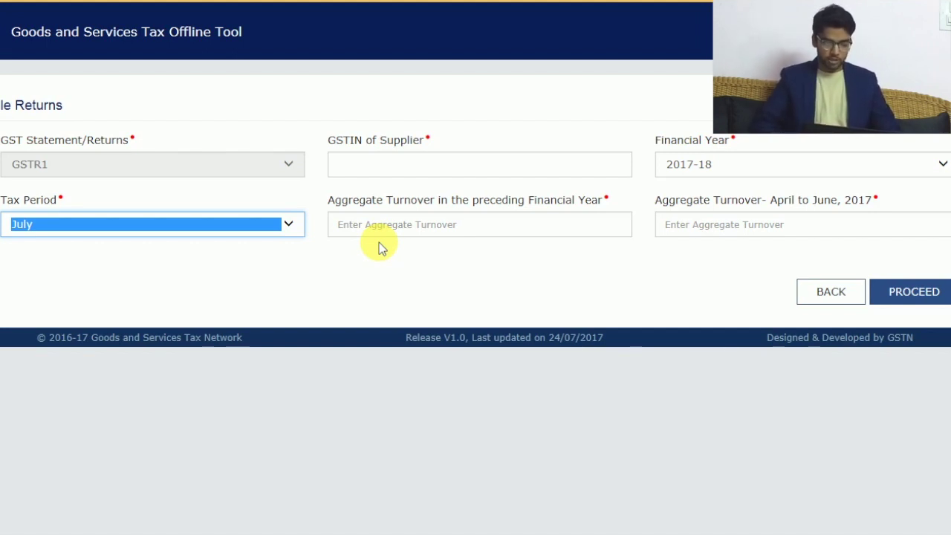
Step: Enter the supplier's GSTIN and turnovers of 50000 and 5000, then proceed to invoice entry
click(380, 174)
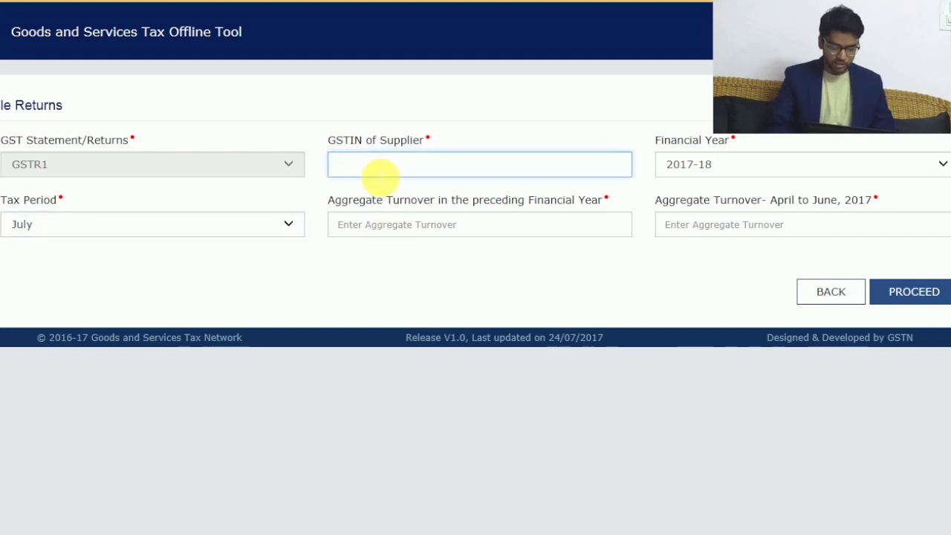
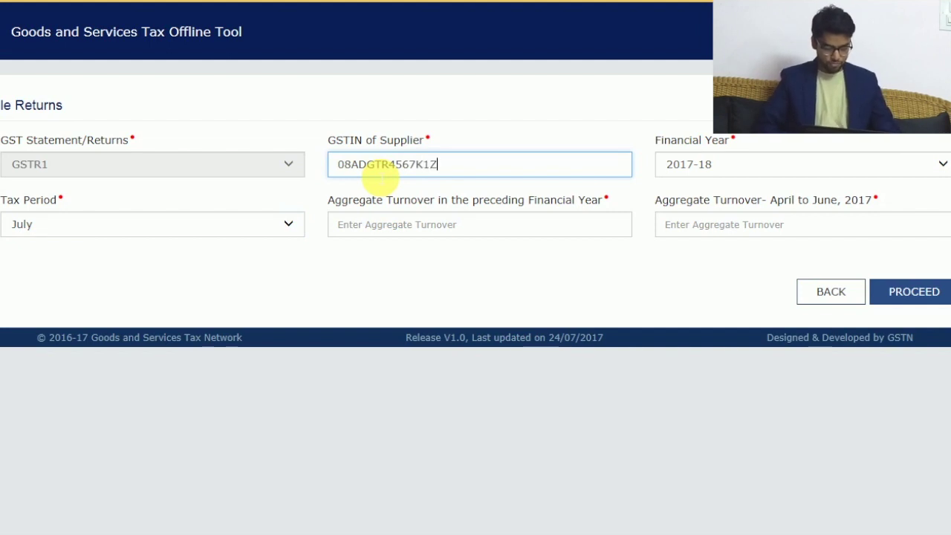
click(508, 235)
text(50000)
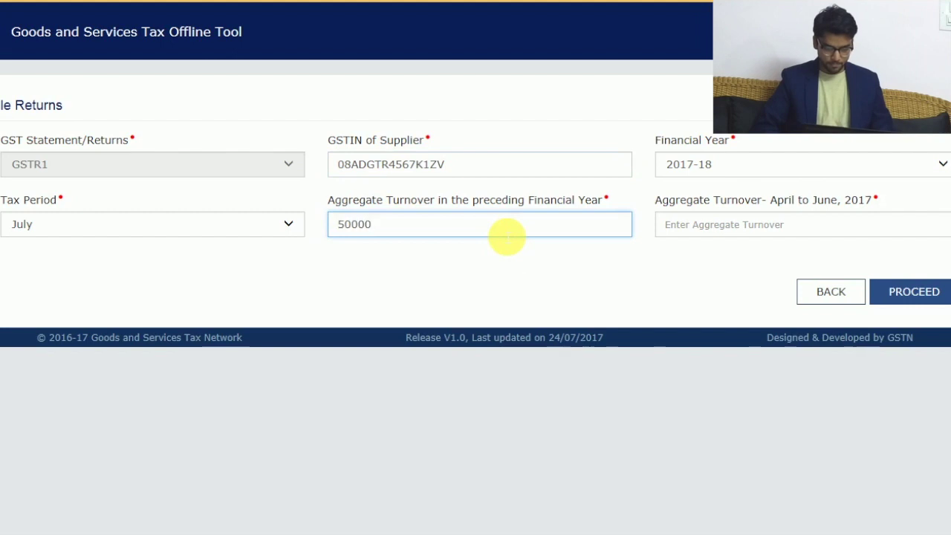
click(709, 228)
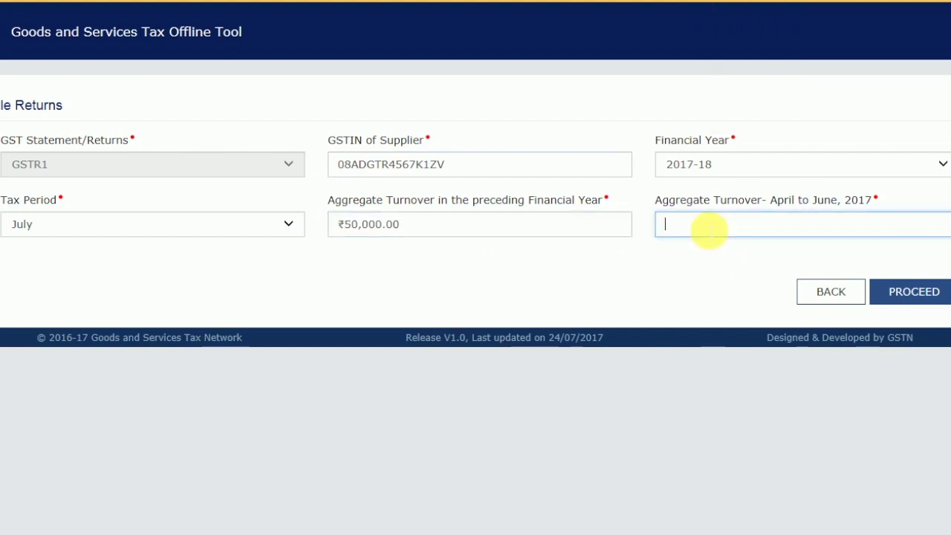
text(5000)
click(558, 266)
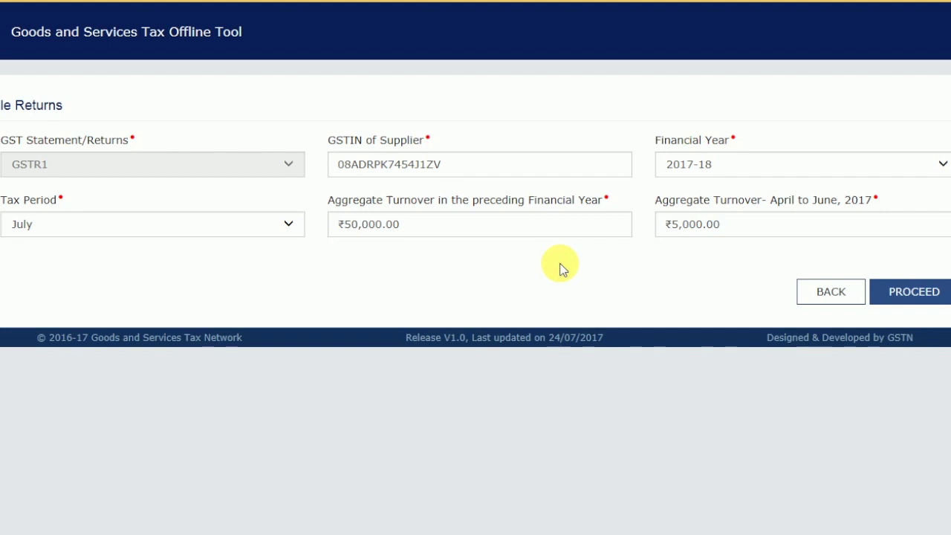
click(938, 293)
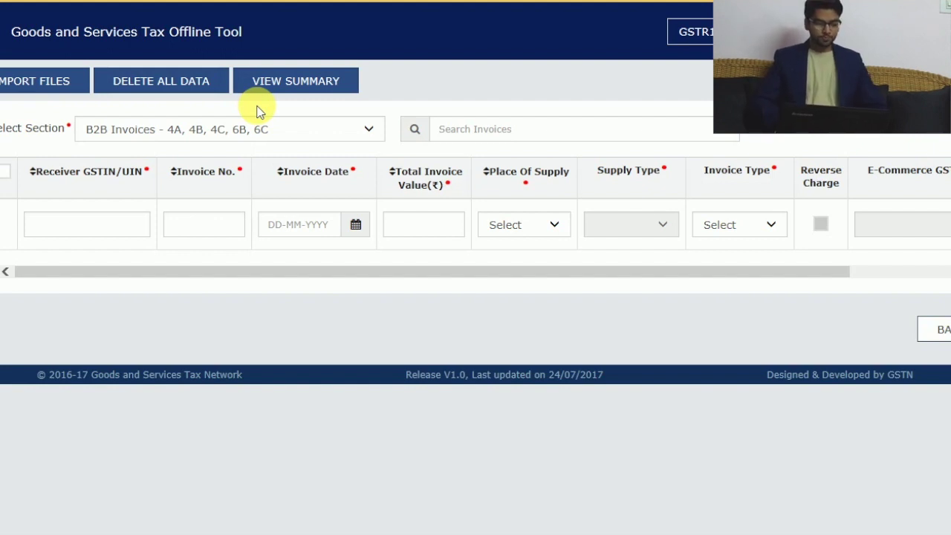
Step: Show the list of available GSTR1 sections from the Select Section dropdown
click(127, 231)
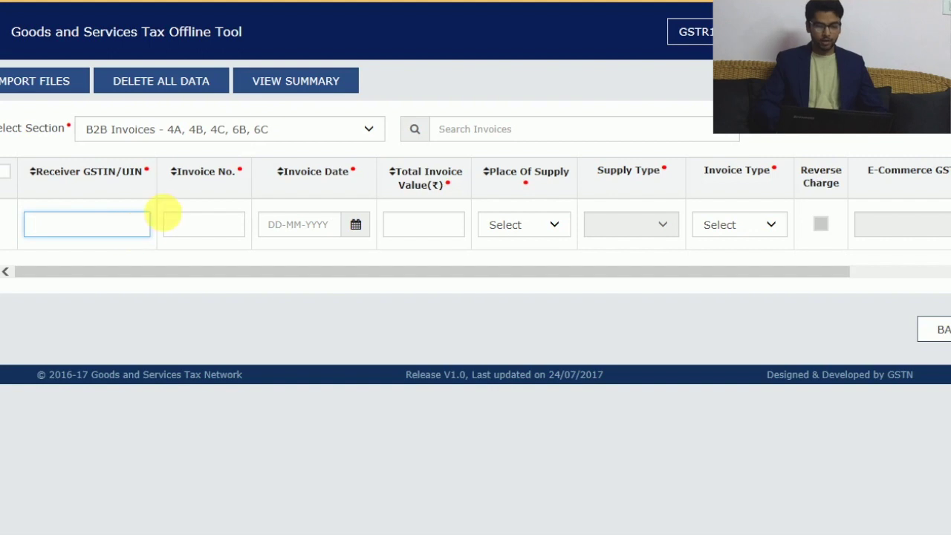
click(371, 135)
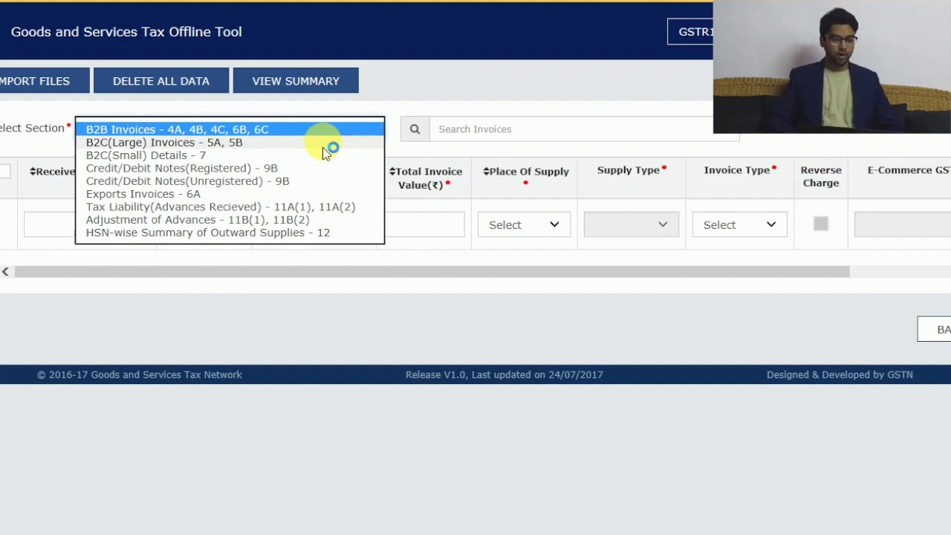
Step: Import GSTR1_Excel_Workbook_Template-V1.1 from Downloads\gst_offline_tool via Import Excel
click(17, 84)
click(17, 84)
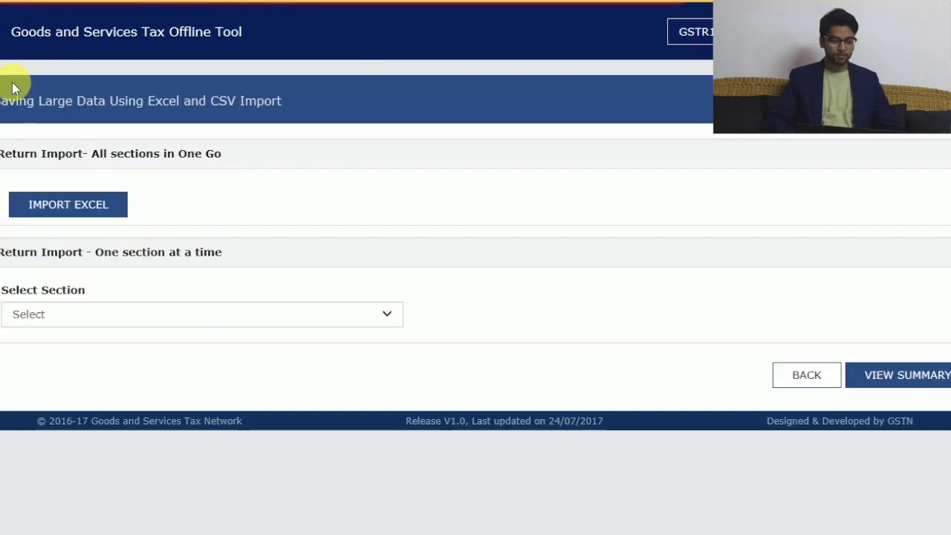
click(84, 211)
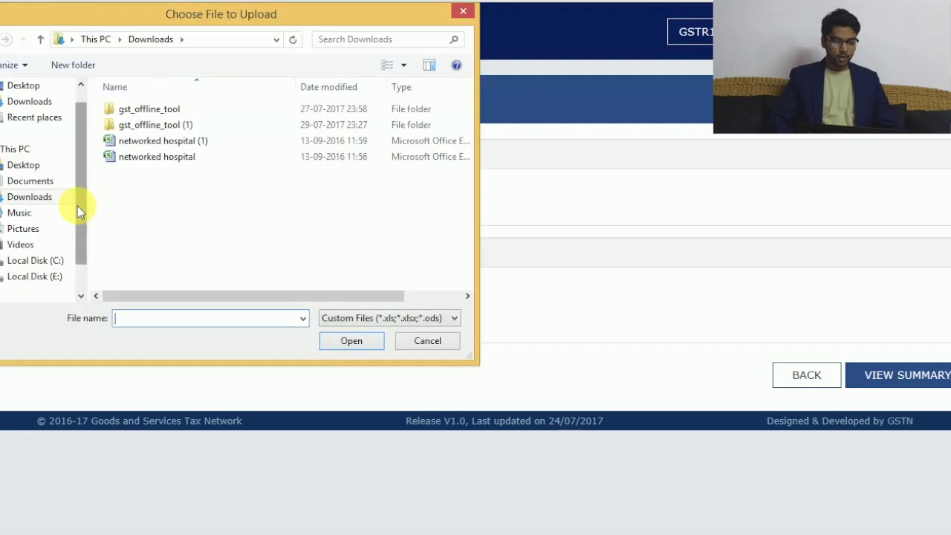
double_click(156, 109)
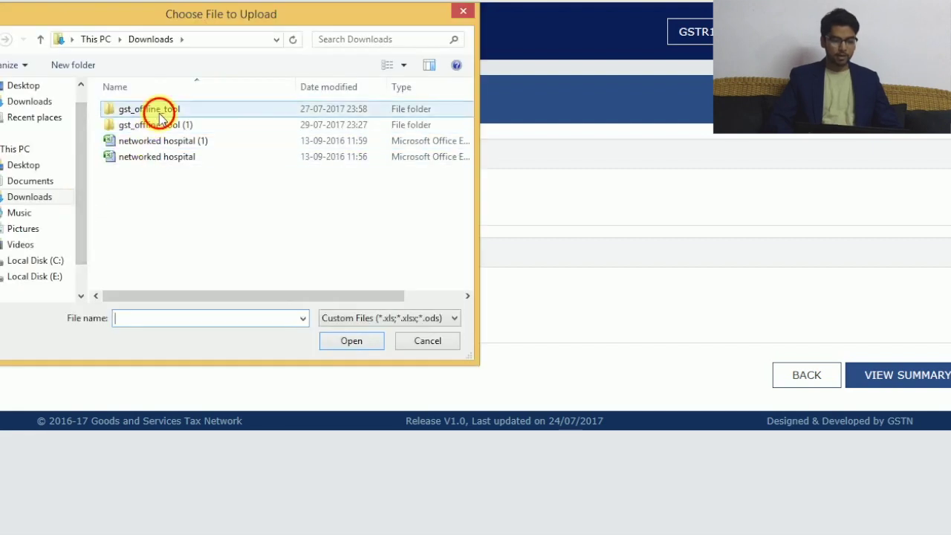
double_click(159, 113)
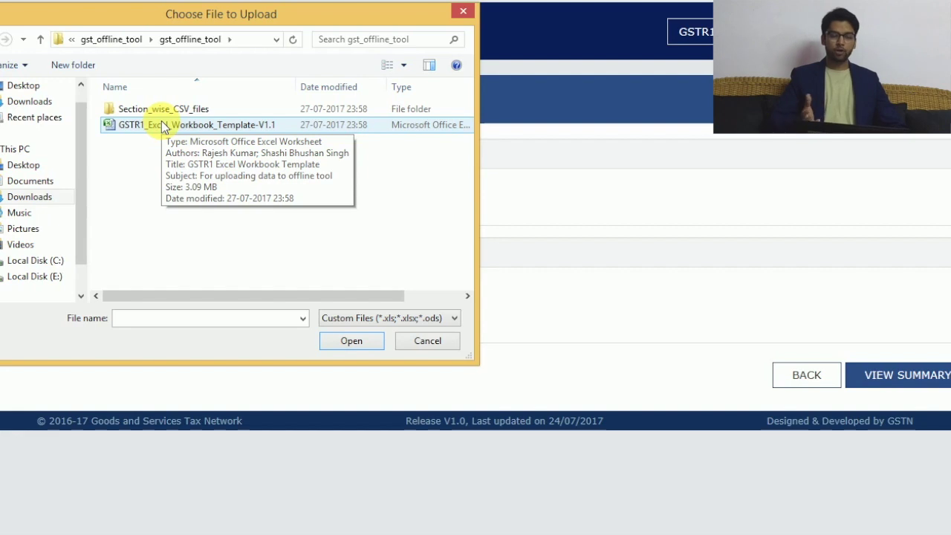
click(162, 127)
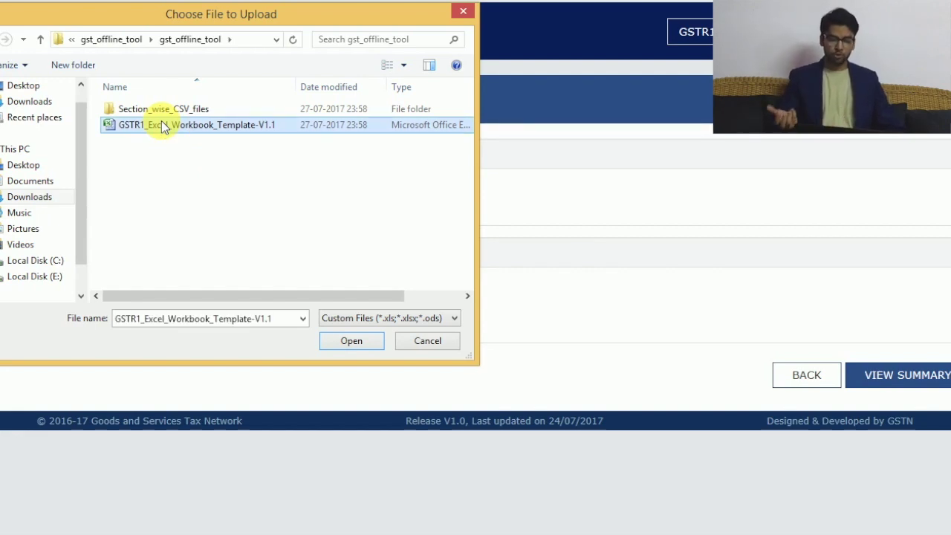
click(375, 346)
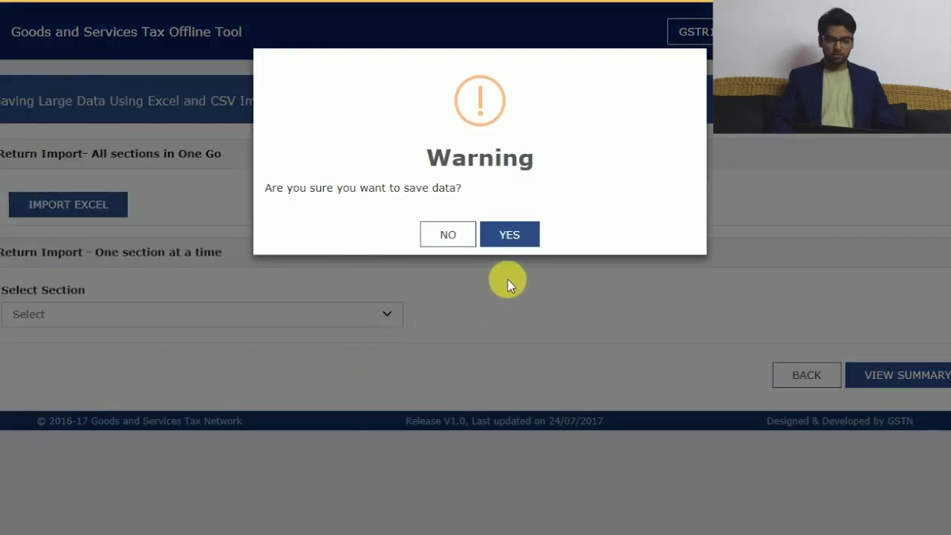
Step: Confirm saving the imported Excel data, then bring up the summary of imported sections
click(508, 233)
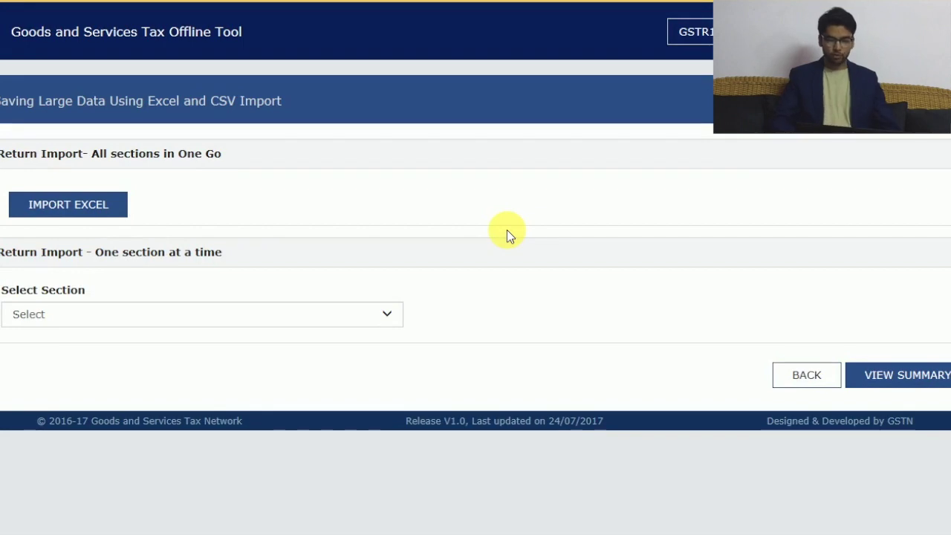
click(921, 392)
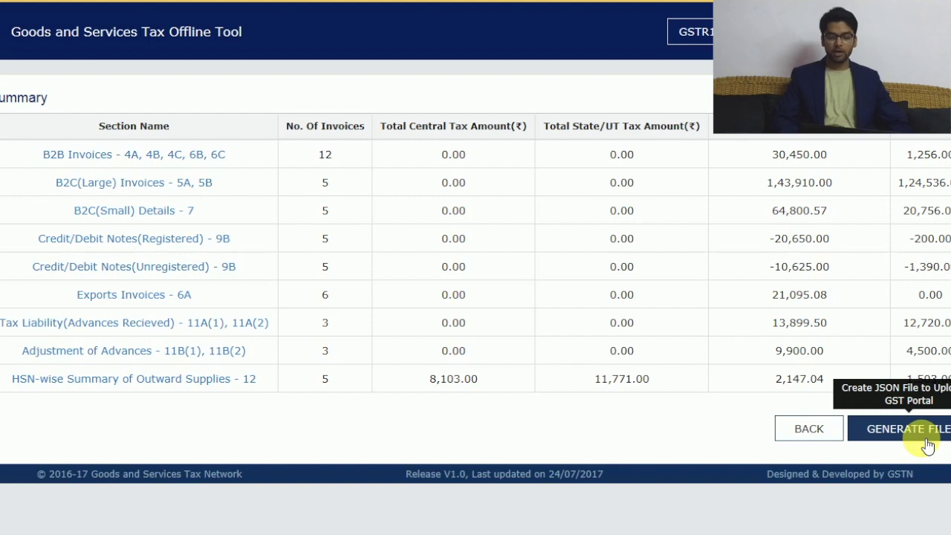
Step: Generate the July 2017-18 GSTR1 JSON return file from the summary
click(926, 443)
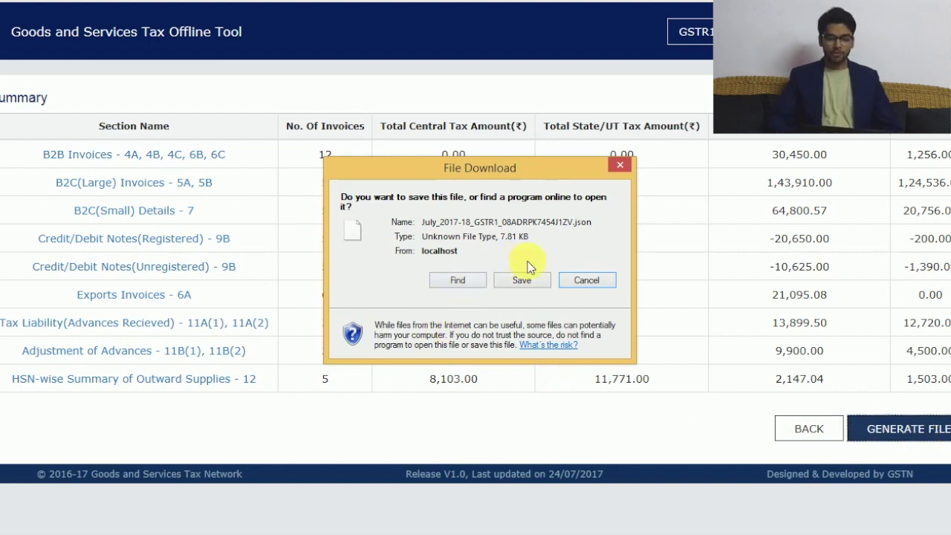
Step: Save the generated GSTR1 JSON file to the Desktop
click(546, 280)
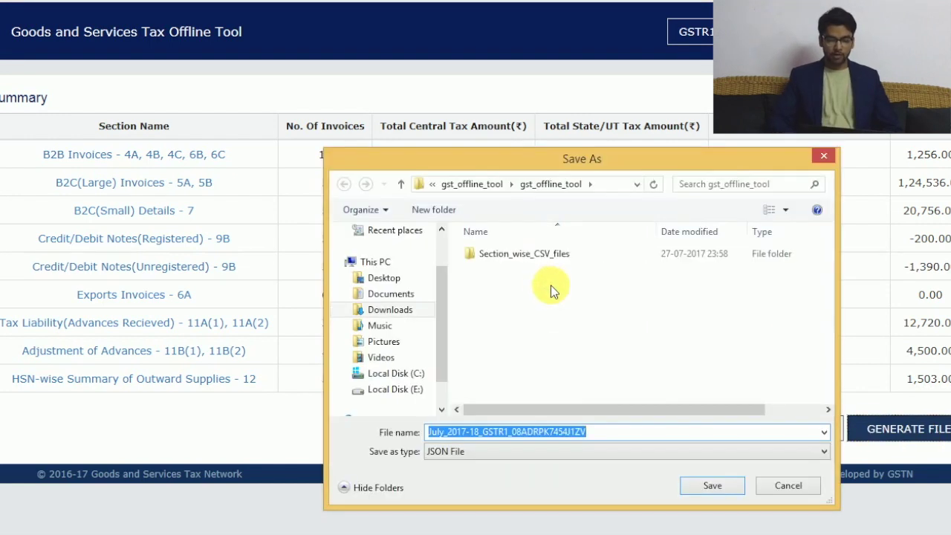
click(375, 278)
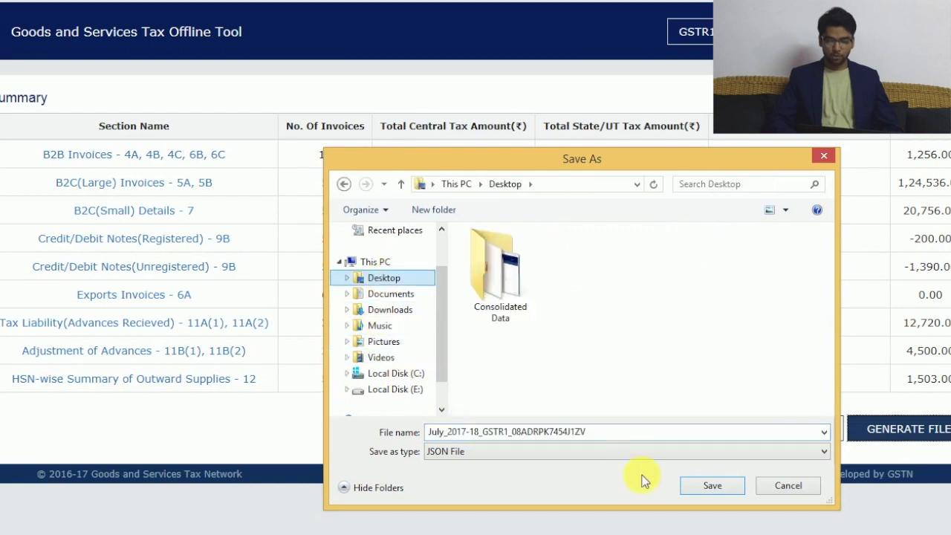
click(737, 484)
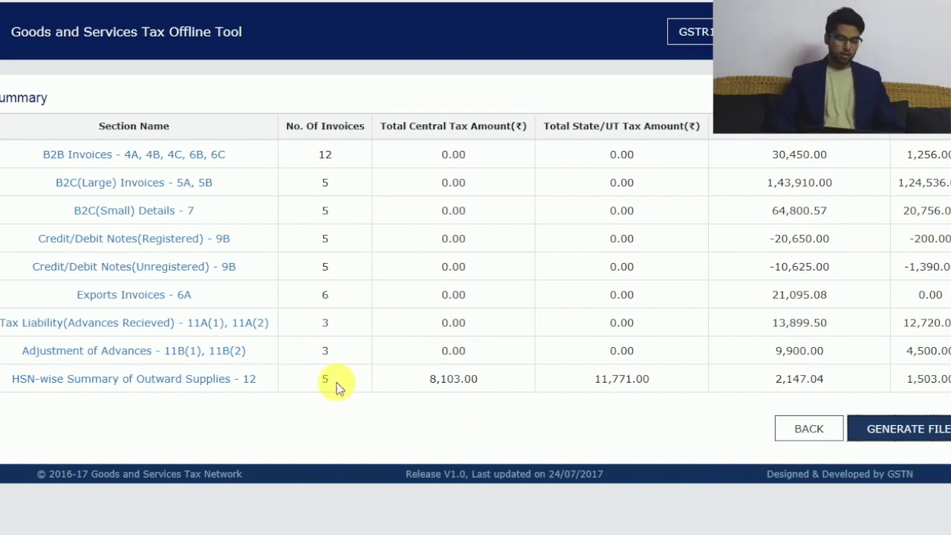
Step: Open the B2B invoices list and start editing the first invoice, A1001
click(125, 158)
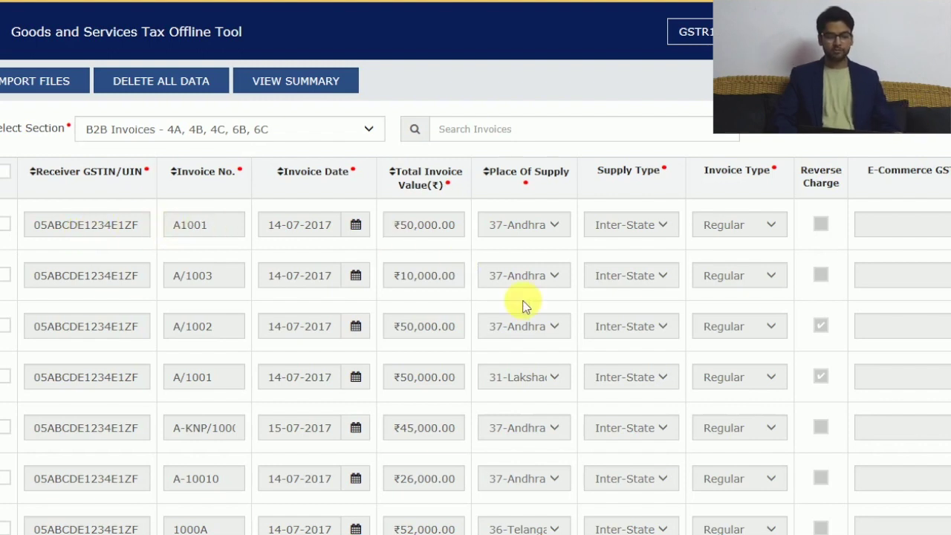
scroll(522, 304, right, 3)
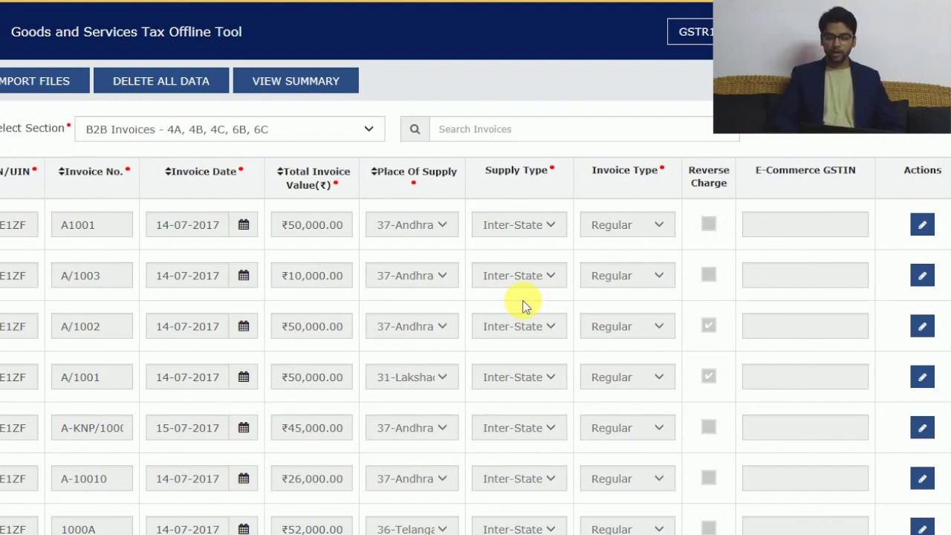
click(921, 224)
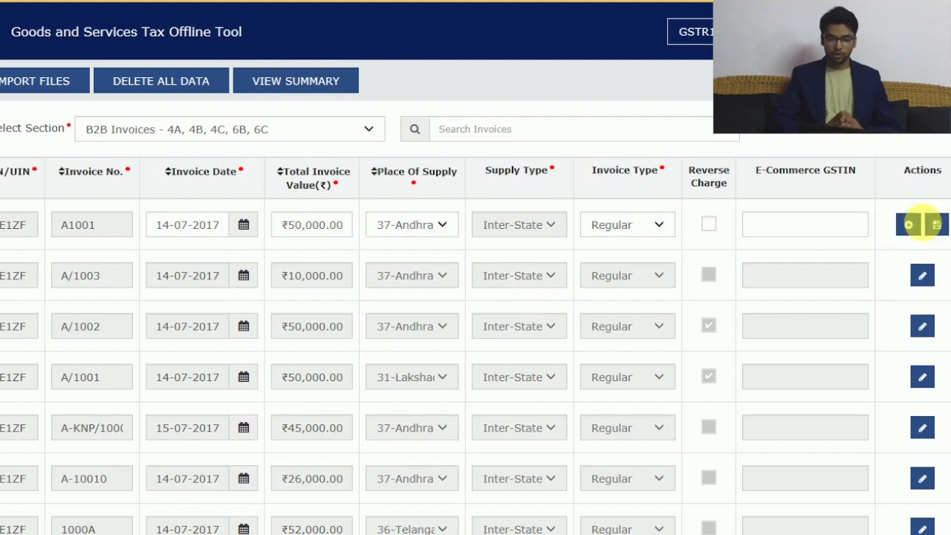
Step: Review A1001's 5% item line (₹40,000.00 taxable, ₹2,000.00 integrated tax) and leave it
click(912, 225)
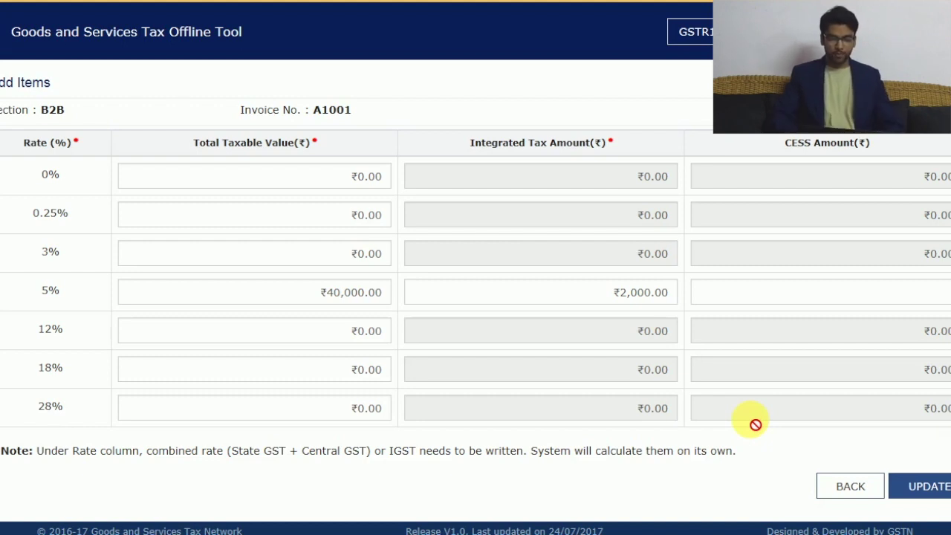
click(869, 490)
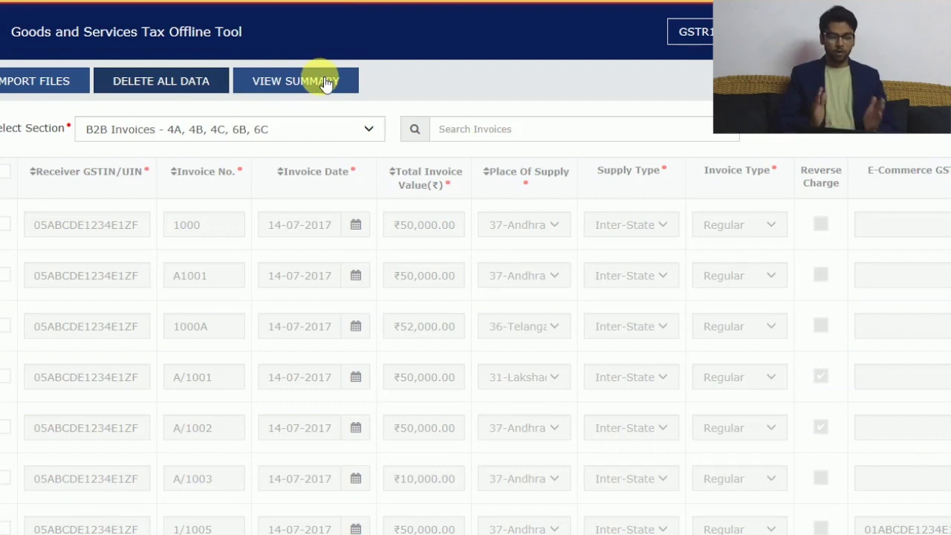
Step: Go back to the Summary table listing 12 B2B invoices and 5 HSN entries
click(326, 82)
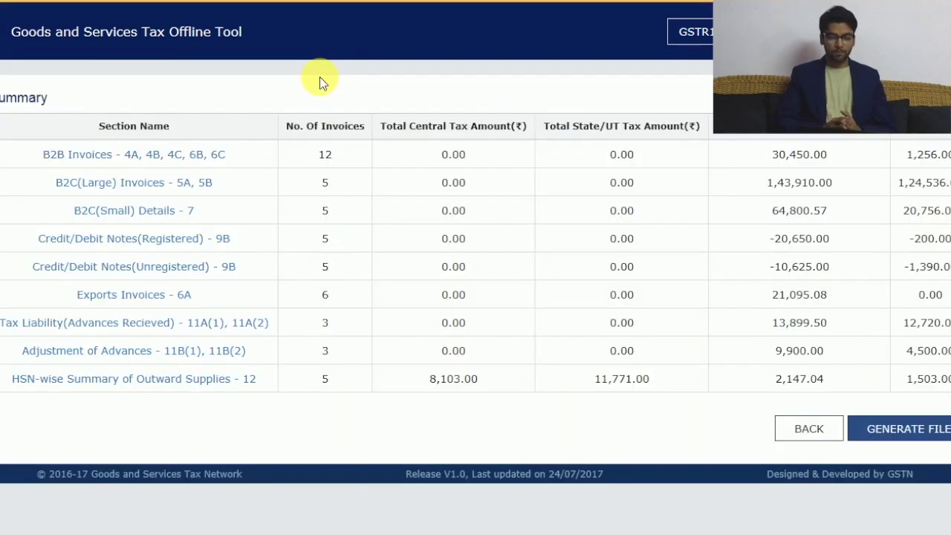